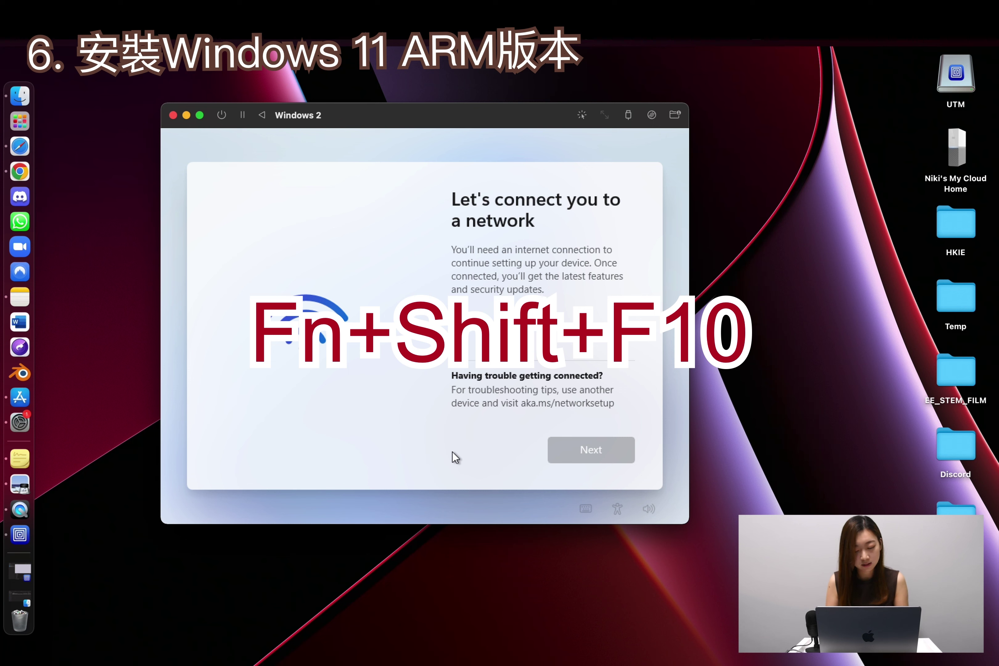
Open a command prompt over the network setup page and run OOBE\BYPASSNRO to bypass the internet requirement
{"action": "key", "text": "shift+F10"}
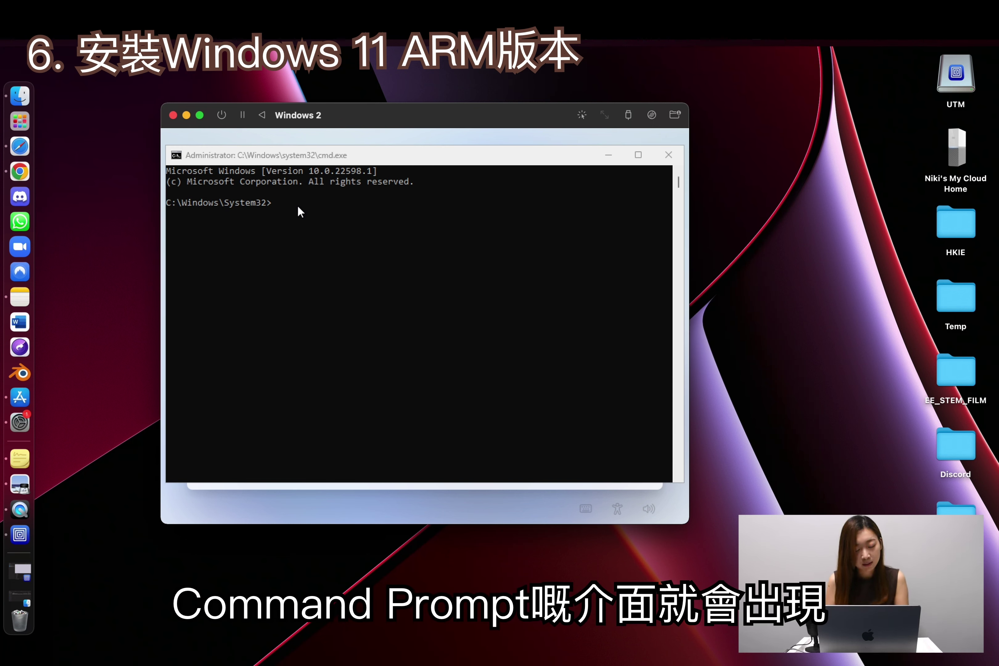
{"action": "left_click", "coordinate": [289, 207]}
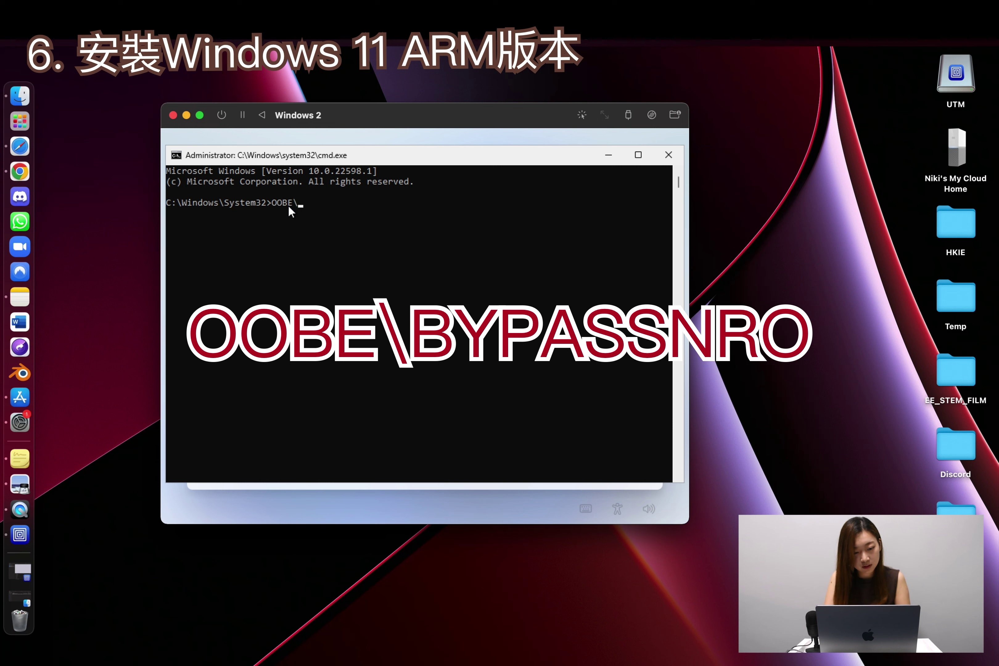
{"action": "type", "text": "OOBE\\BYPA"}
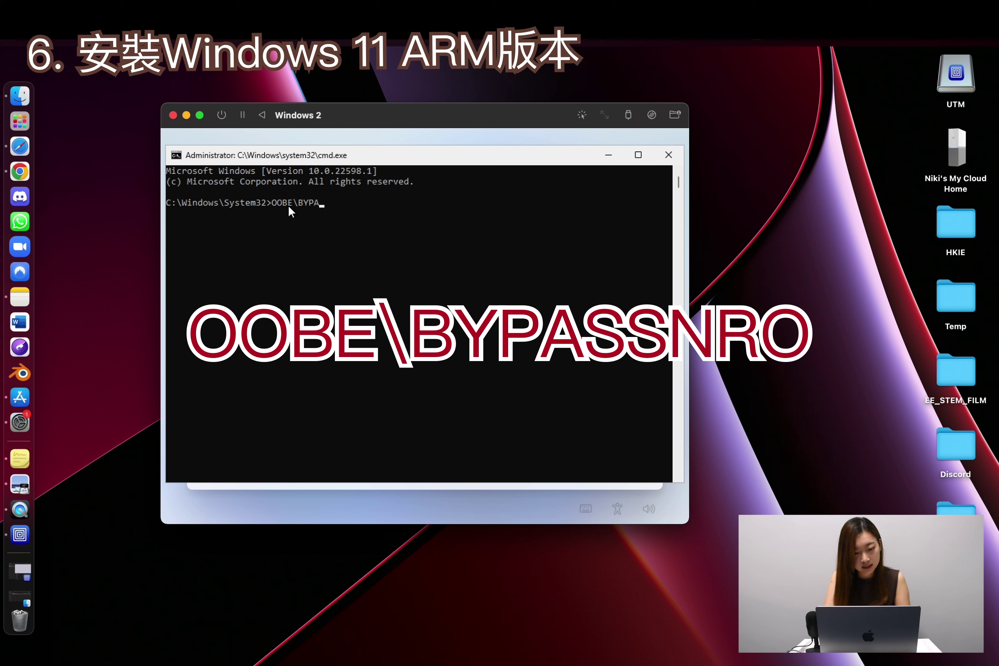
{"action": "type", "text": "SSNRO"}
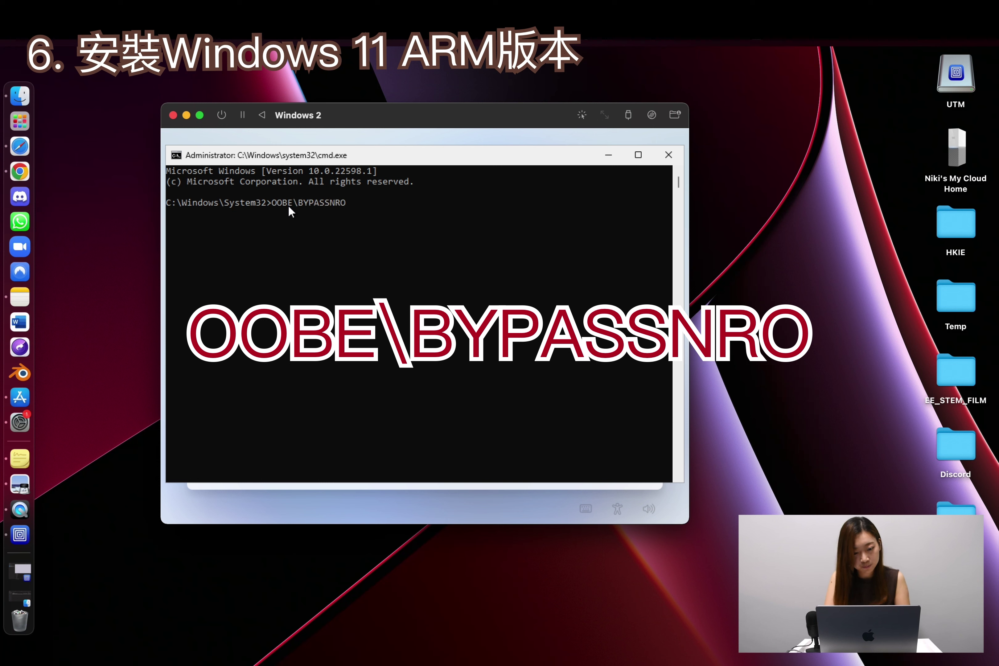
{"action": "key", "text": "Return"}
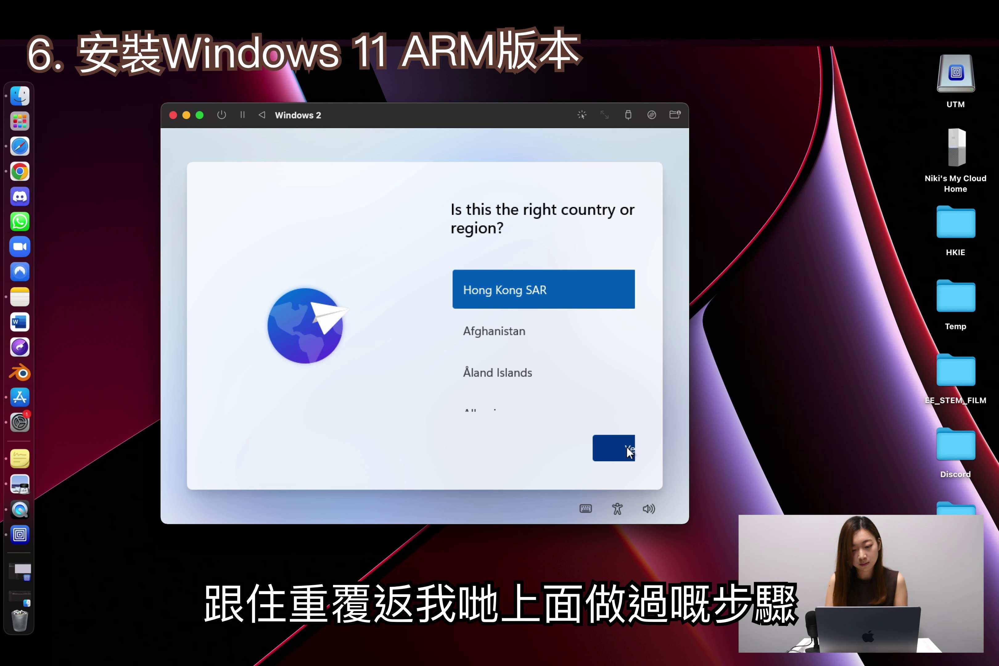
Confirm Hong Kong SAR as the region and US as the keyboard layout in Windows setup
{"action": "left_click", "coordinate": [628, 450]}
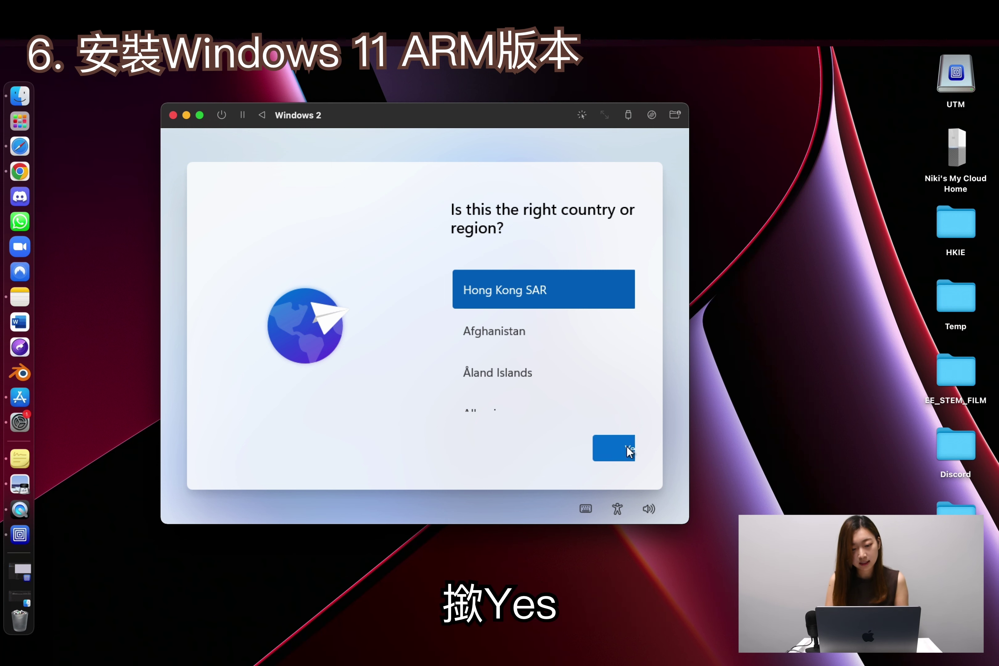
{"action": "left_click", "coordinate": [627, 451]}
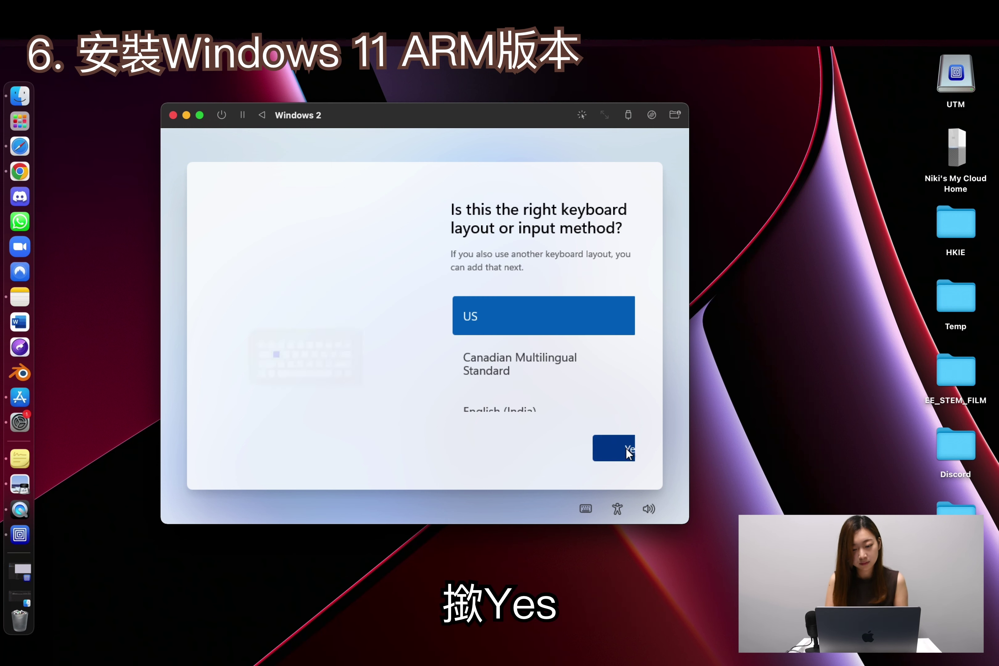
{"action": "left_click", "coordinate": [605, 448]}
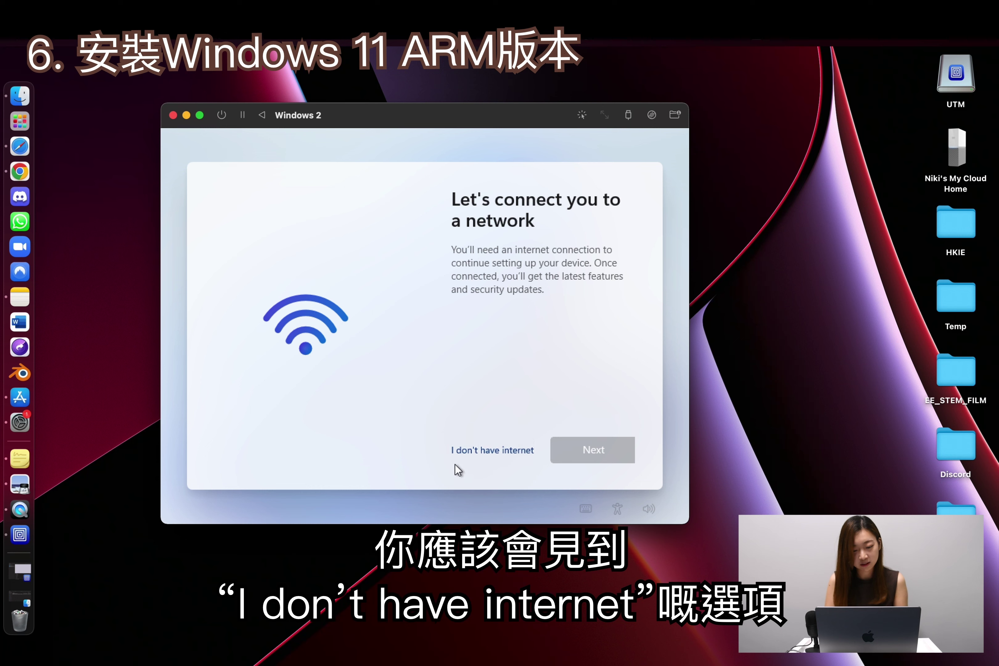
Skip the network connection as having no internet, continuing with limited setup, and accept the License Agreement
{"action": "left_click", "coordinate": [507, 458]}
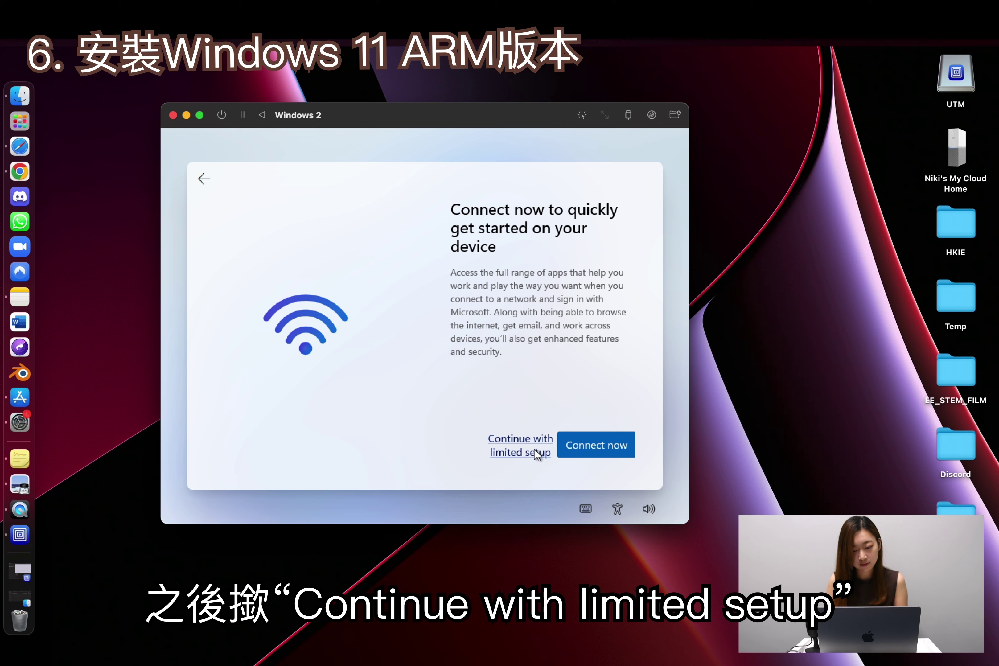
{"action": "left_click", "coordinate": [524, 452]}
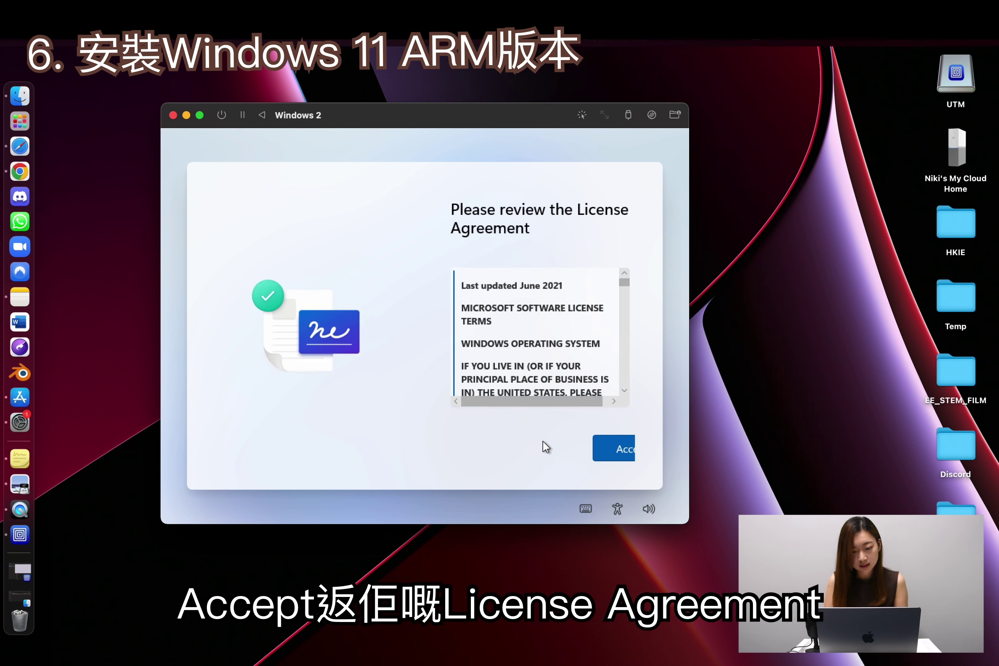
{"action": "left_click", "coordinate": [613, 439]}
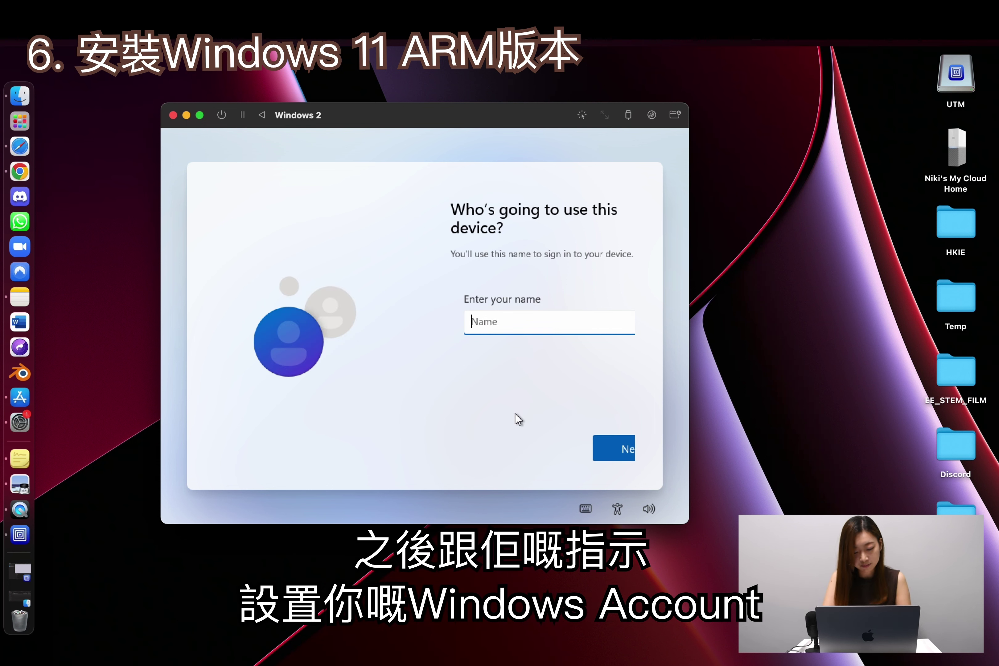
Enter the user's name for the device's local account and leave its password blank
{"action": "type", "text": "Niki"}
{"action": "key", "text": "Return"}
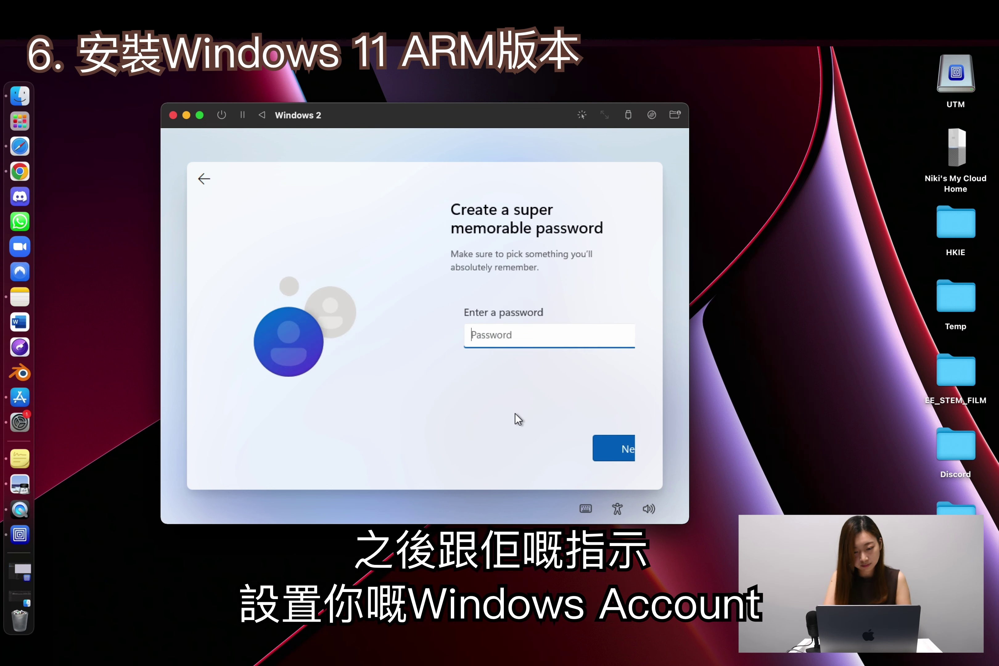
{"action": "left_click", "coordinate": [609, 443]}
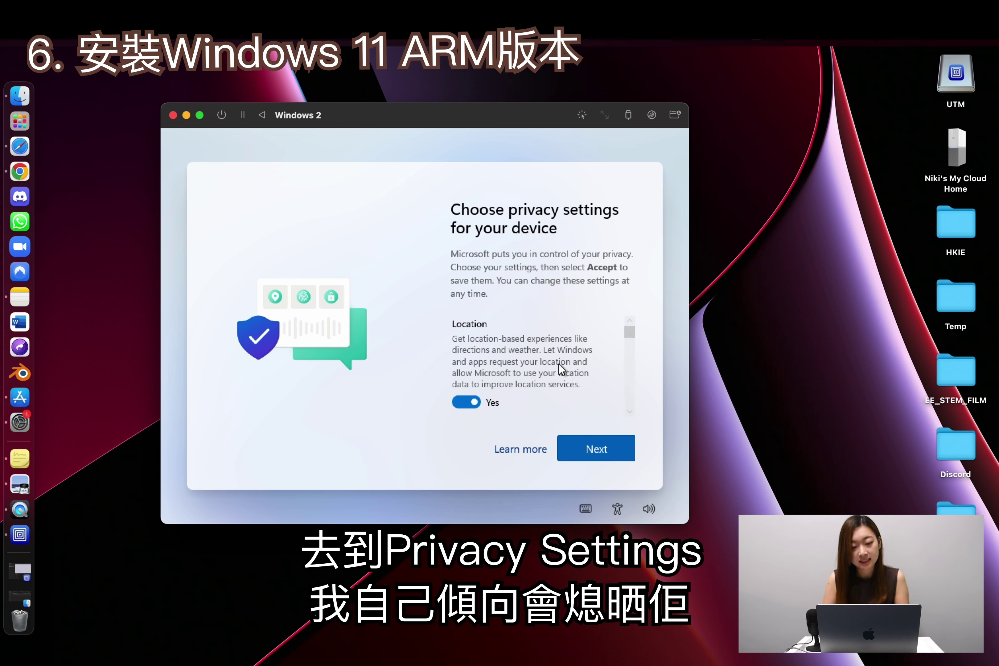
Turn off the device's privacy settings, from Location through to the advertising option, and accept them
{"action": "left_click", "coordinate": [476, 397]}
{"action": "scroll", "coordinate": [533, 381], "scroll_direction": "down", "scroll_amount": 3}
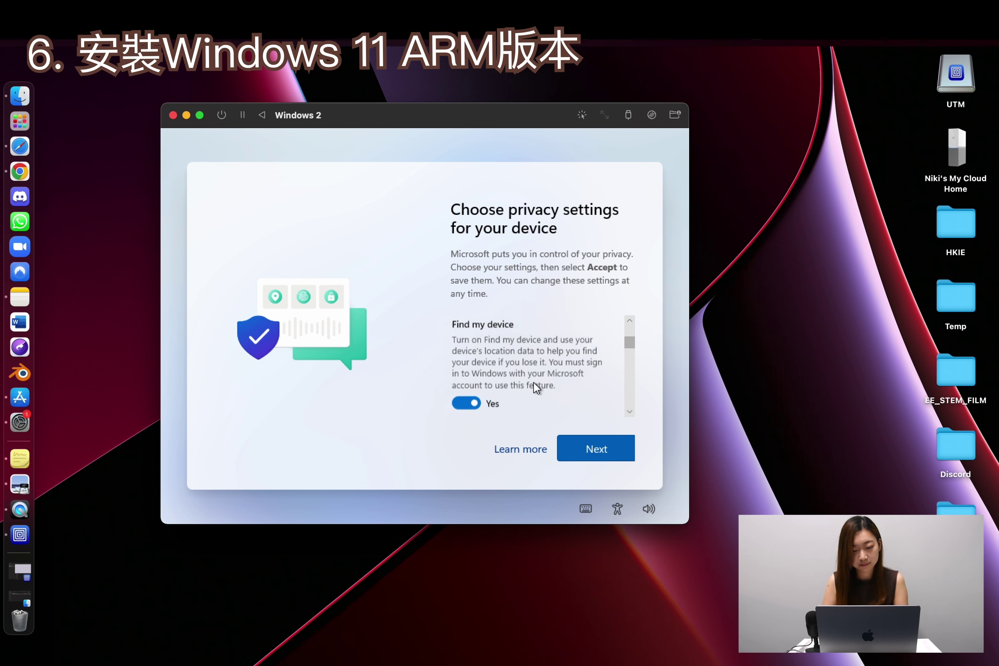
{"action": "scroll", "coordinate": [533, 382], "scroll_direction": "down", "scroll_amount": 10}
{"action": "left_click", "coordinate": [467, 368]}
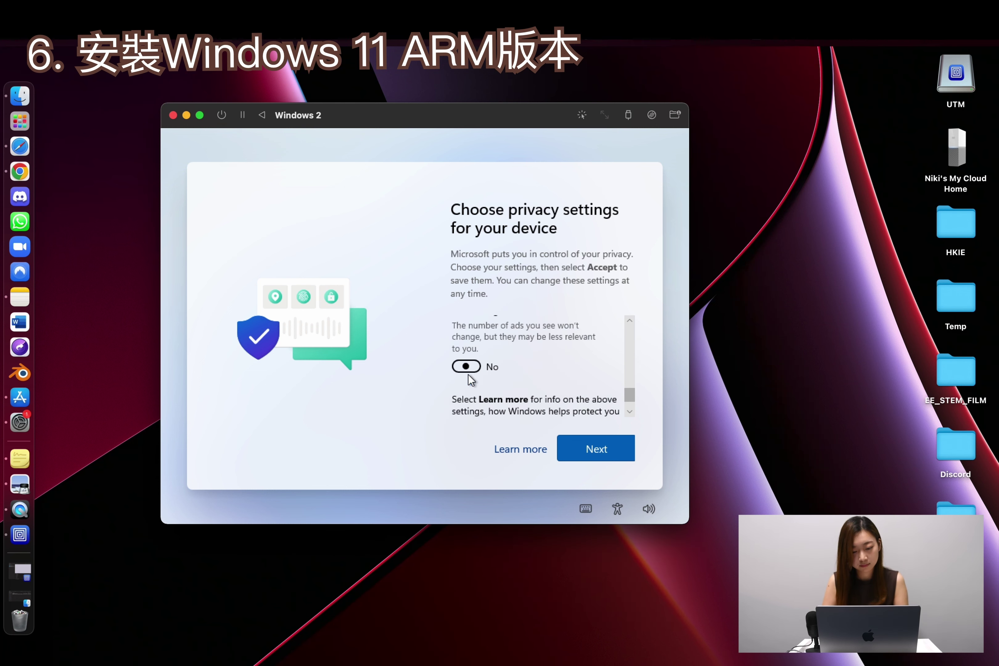
{"action": "scroll", "coordinate": [494, 369], "scroll_direction": "down", "scroll_amount": 2}
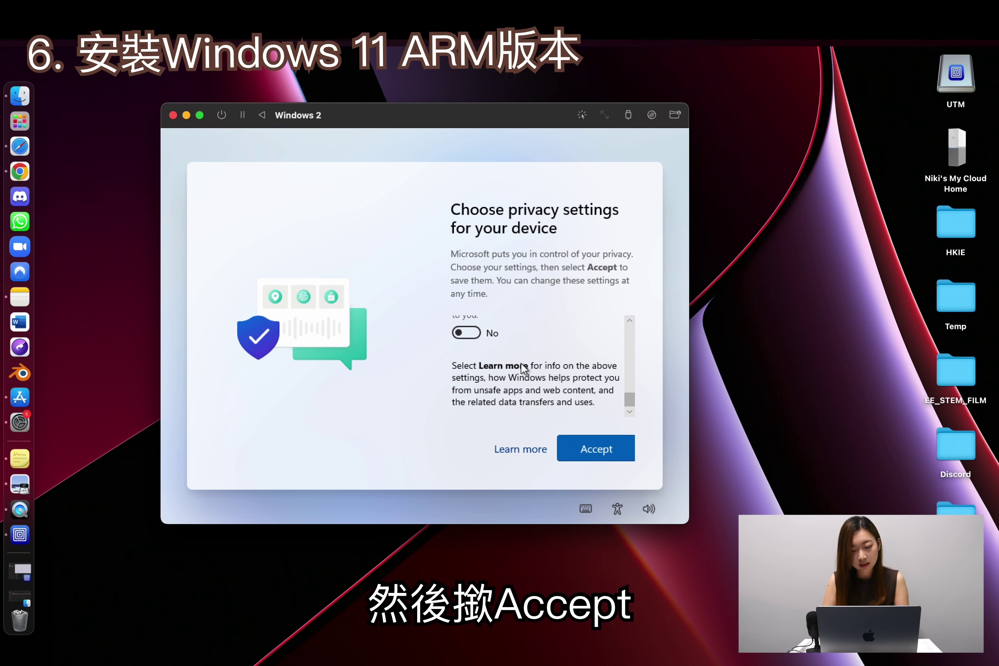
{"action": "left_click", "coordinate": [603, 444]}
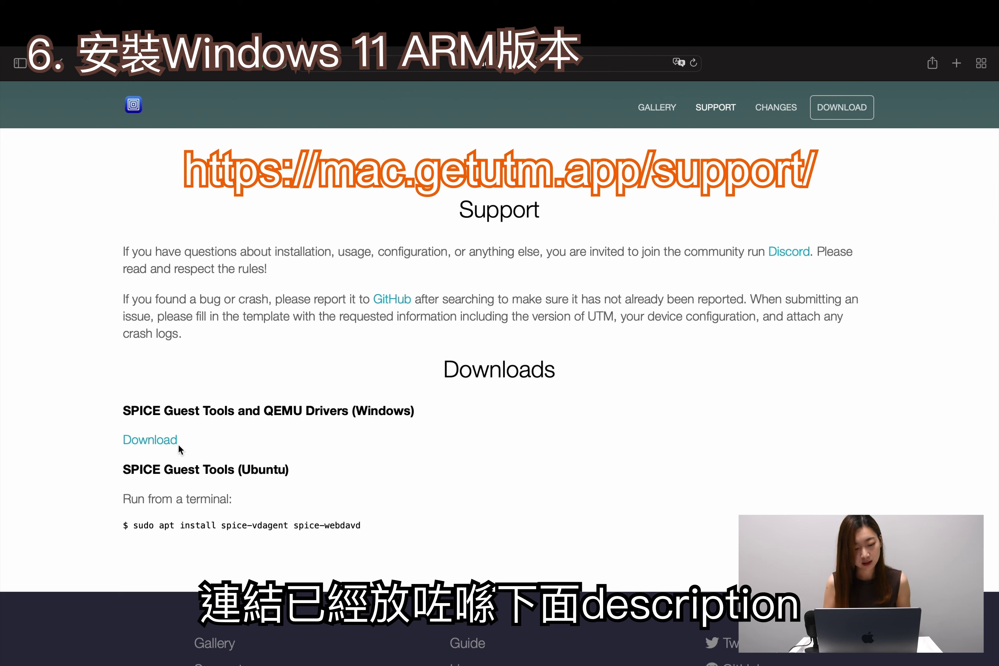
Download the Windows SPICE Guest Tools from the UTM support page and load spice-guest-tools-0.164.3.iso into Windows 2's CD/DVD drive in UTM
{"action": "left_click", "coordinate": [165, 445]}
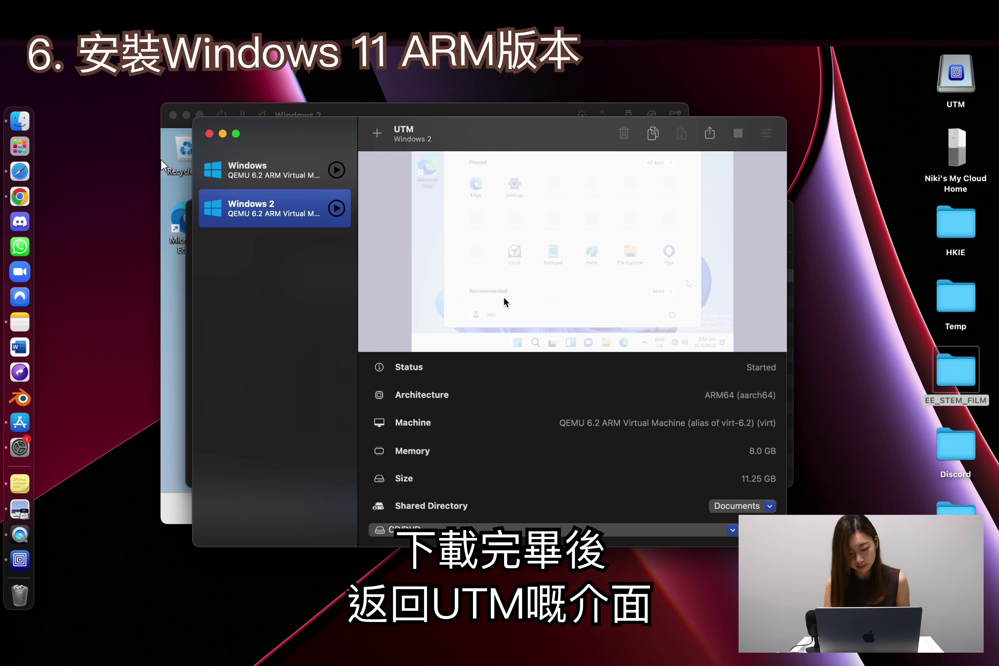
{"action": "left_click", "coordinate": [615, 531]}
{"action": "left_click", "coordinate": [489, 551]}
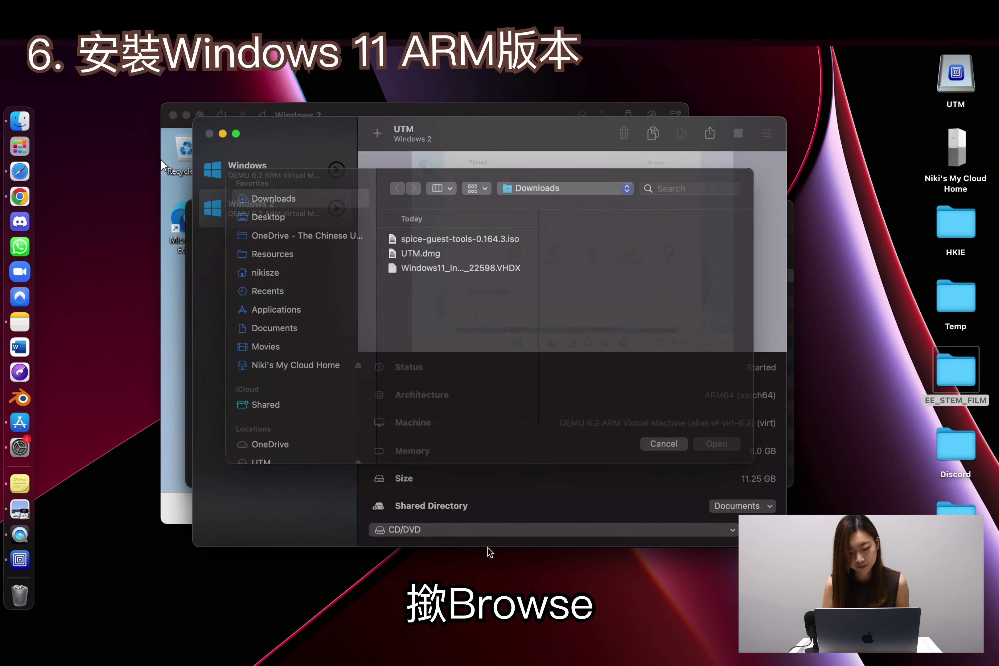
{"action": "left_click", "coordinate": [484, 254]}
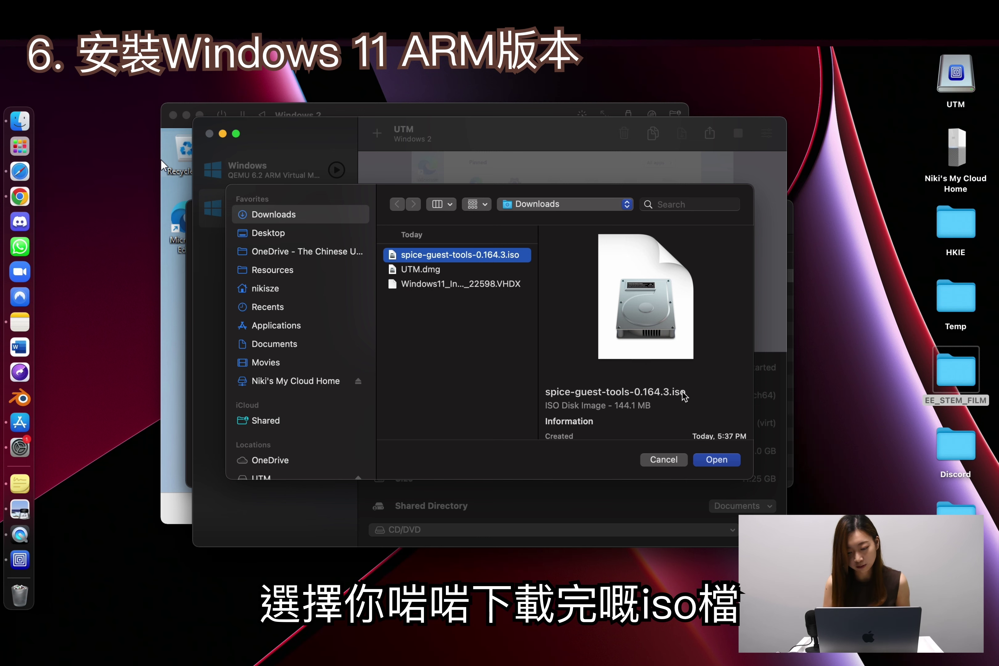
{"action": "left_click", "coordinate": [732, 461]}
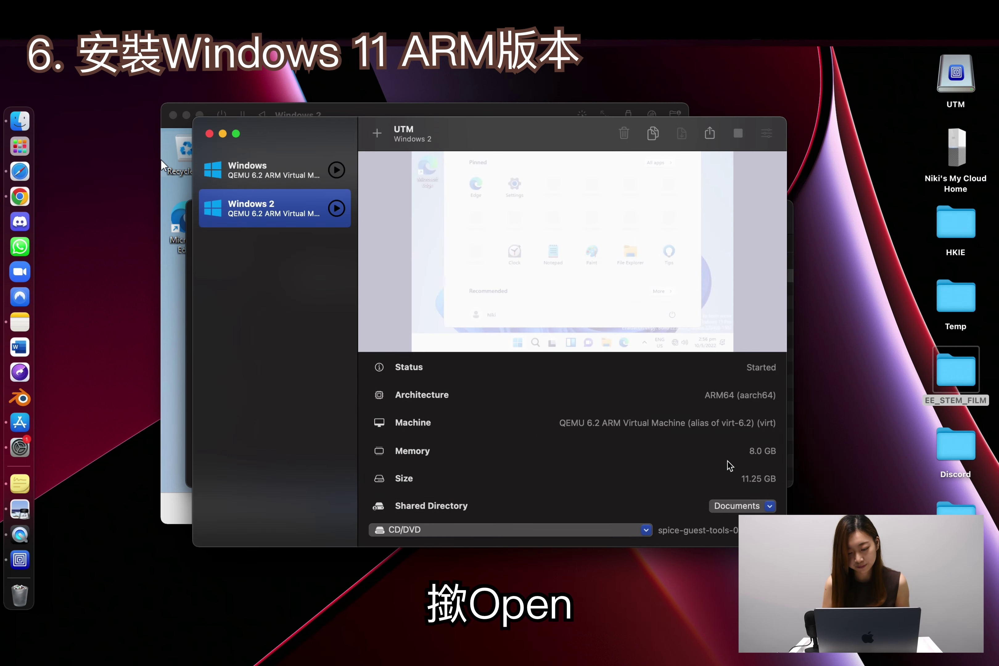
Switch to the Windows 2 virtual machine and launch spice-guest-tools-0.164 from CD Drive (D:) QEMU
{"action": "key", "text": "ctrl+Up"}
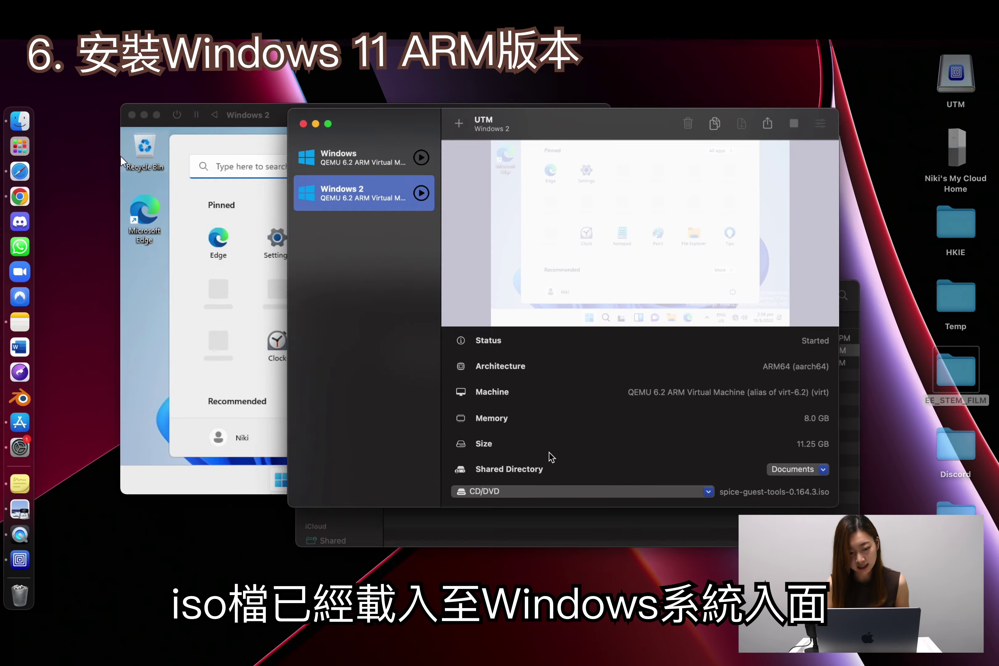
{"action": "left_click", "coordinate": [339, 340]}
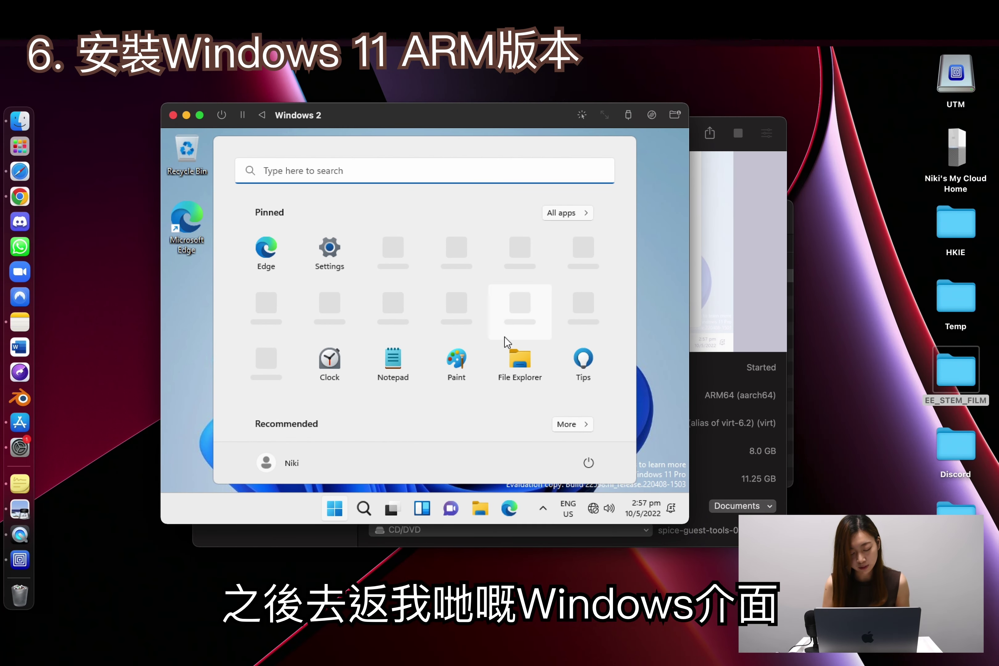
{"action": "left_click", "coordinate": [481, 507]}
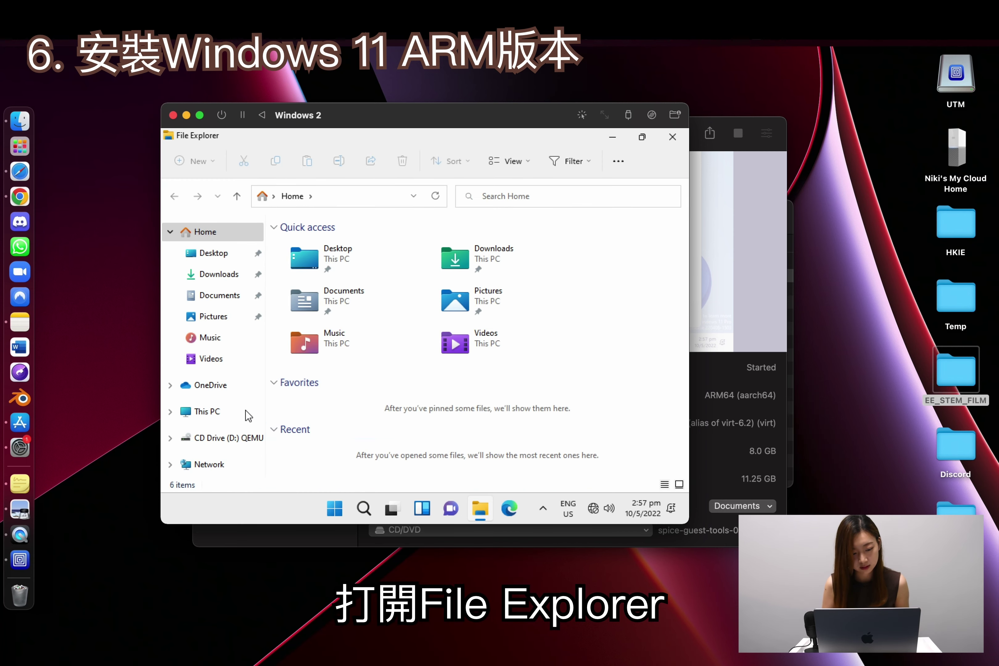
{"action": "left_click", "coordinate": [229, 438]}
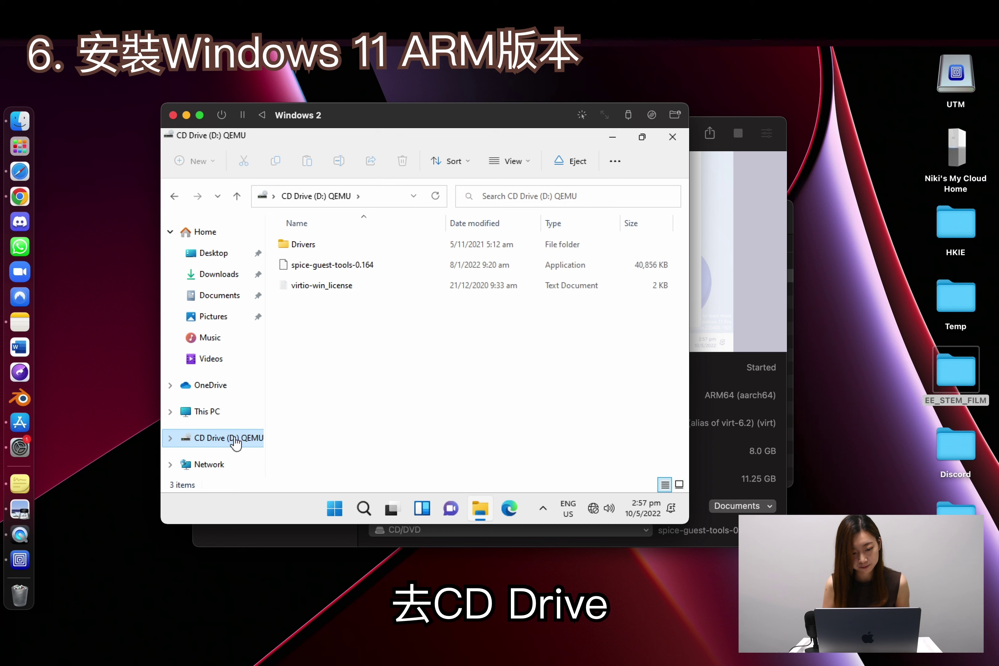
{"action": "left_click", "coordinate": [415, 271]}
{"action": "double_click", "coordinate": [415, 271]}
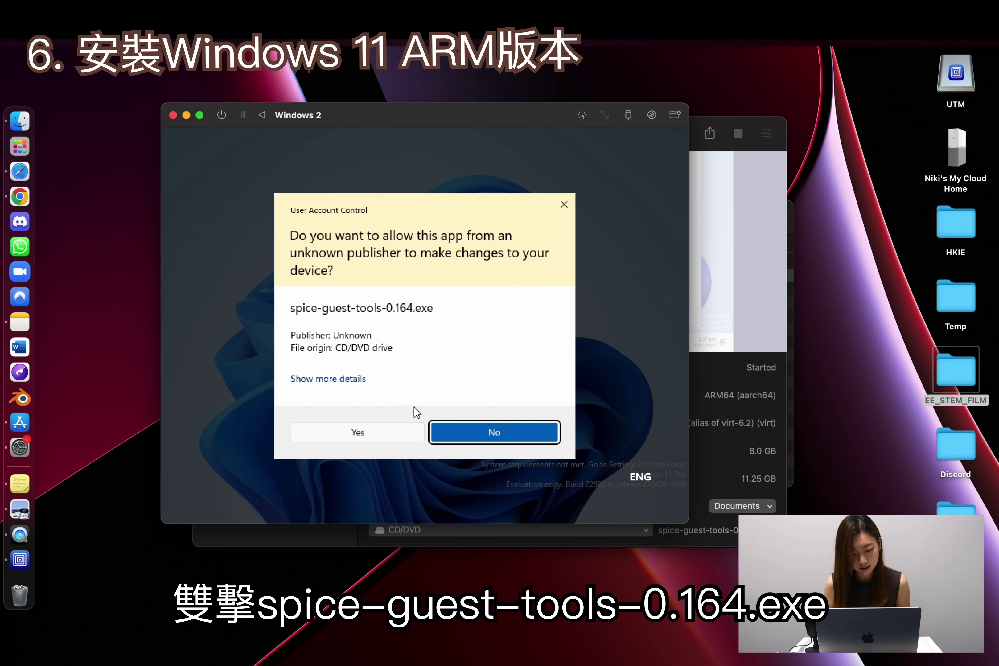
Allow the SPICE Guest Tools installer to make changes, install the tools under their license, and finish with Reboot now
{"action": "left_click", "coordinate": [391, 433]}
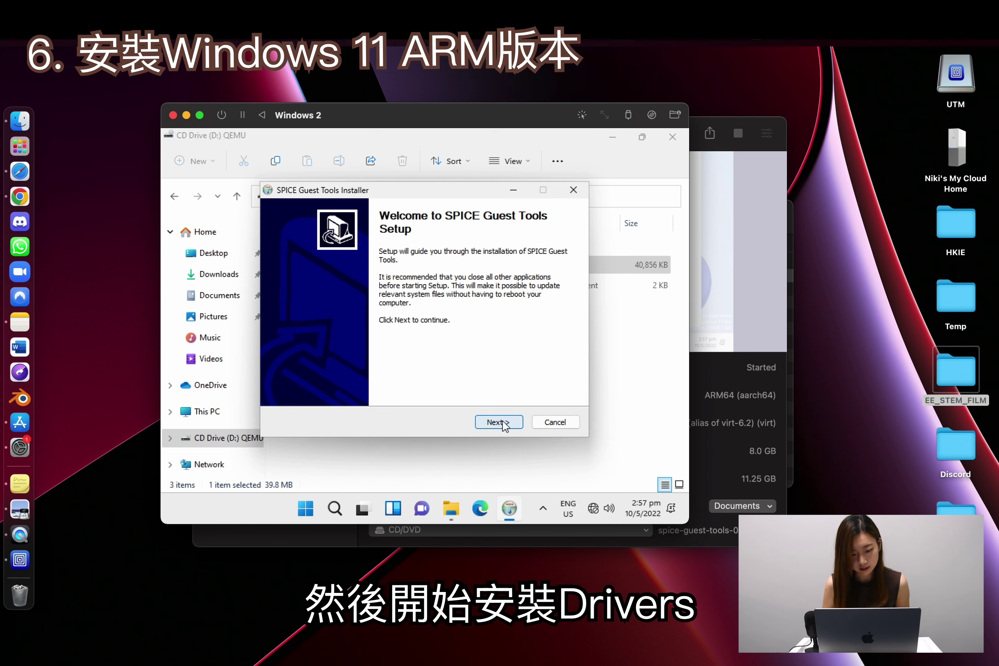
{"action": "left_click", "coordinate": [502, 423]}
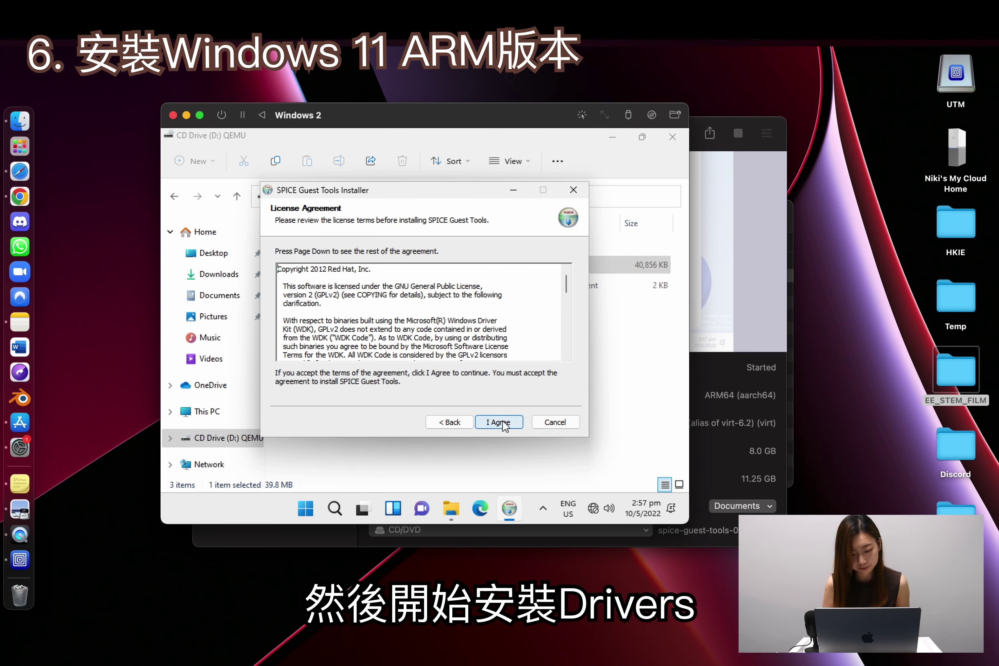
{"action": "left_click", "coordinate": [505, 422]}
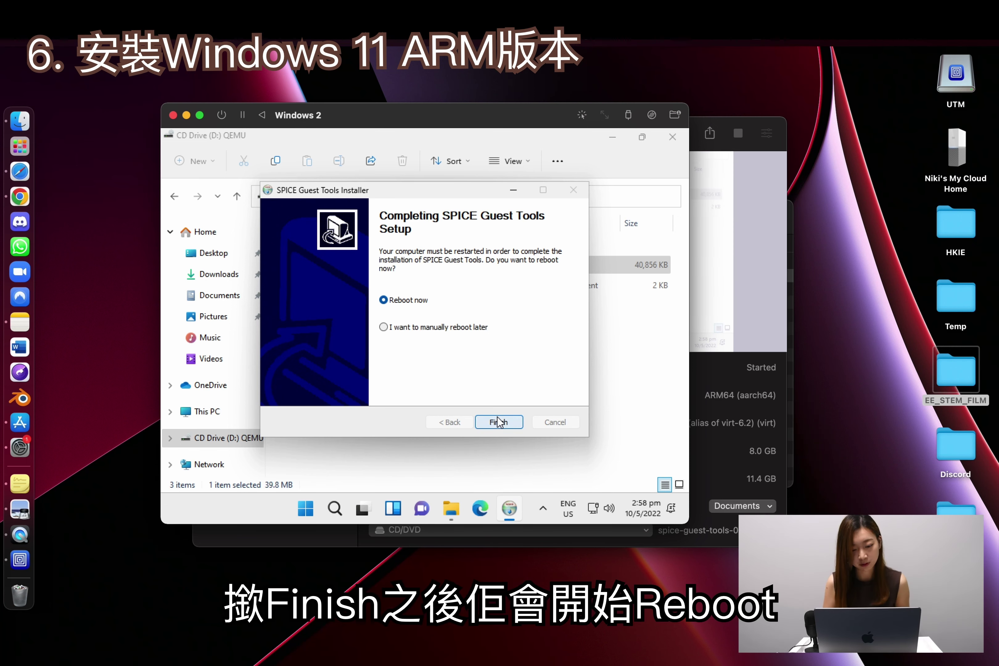
{"action": "left_click", "coordinate": [498, 421]}
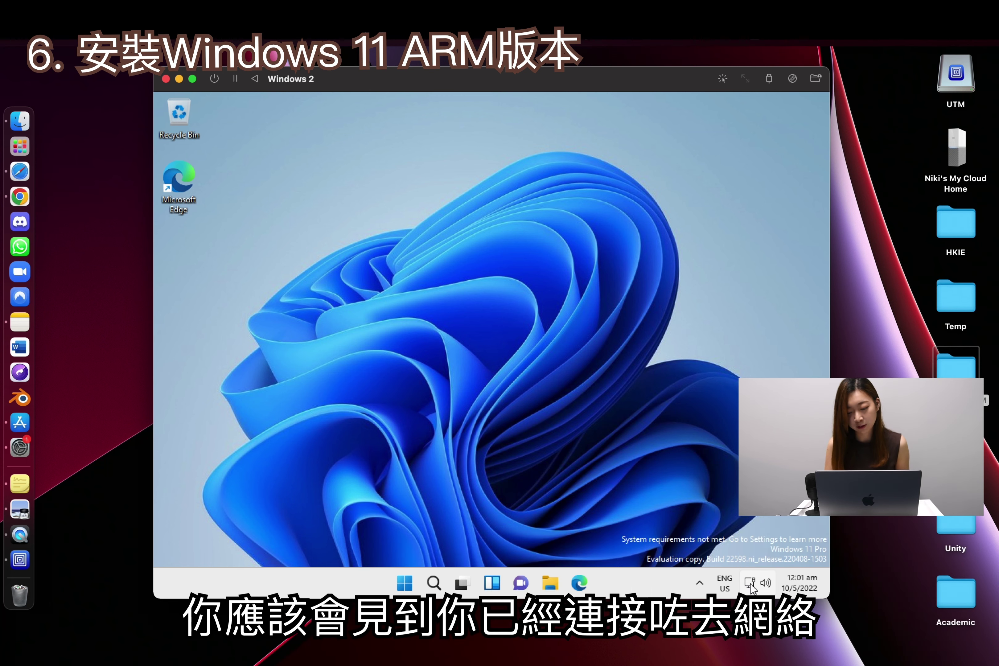
Set the Windows display resolution to 3072 × 1920 in the System Display settings
{"action": "mouse_move", "coordinate": [750, 587]}
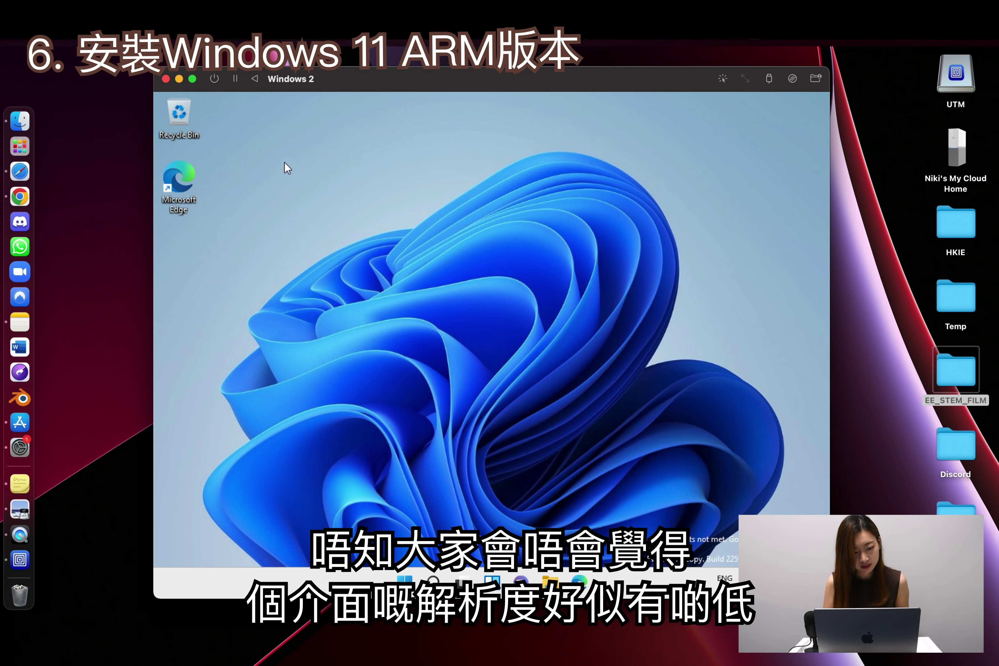
{"action": "left_click", "coordinate": [410, 580]}
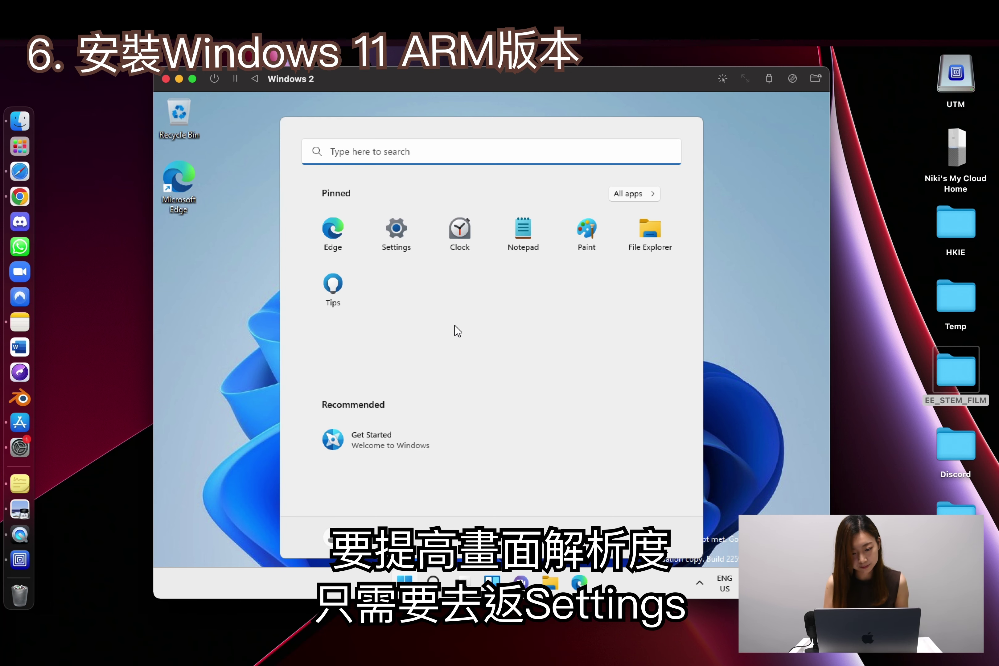
{"action": "left_click", "coordinate": [401, 239]}
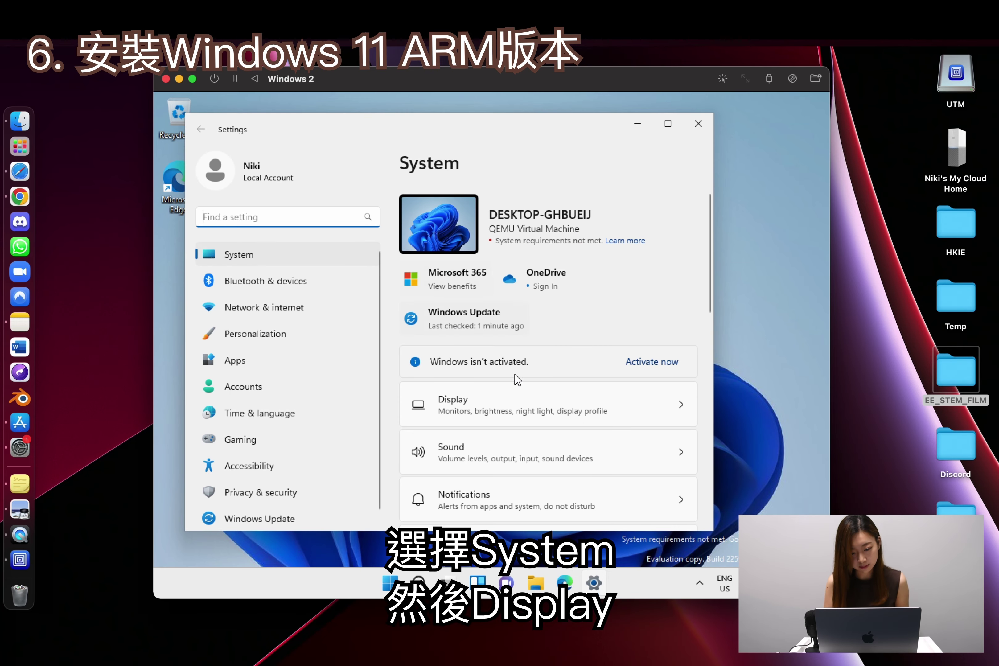
{"action": "left_click", "coordinate": [509, 406]}
{"action": "scroll", "coordinate": [510, 408], "scroll_direction": "down", "scroll_amount": 3}
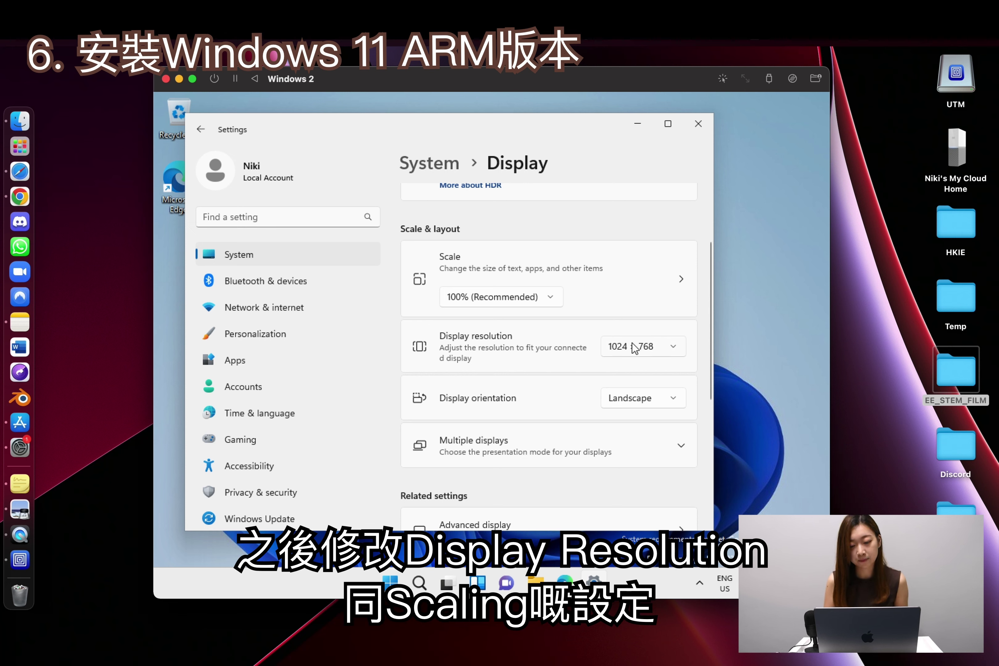
{"action": "left_click", "coordinate": [643, 346]}
{"action": "scroll", "coordinate": [640, 322], "scroll_direction": "up", "scroll_amount": 5}
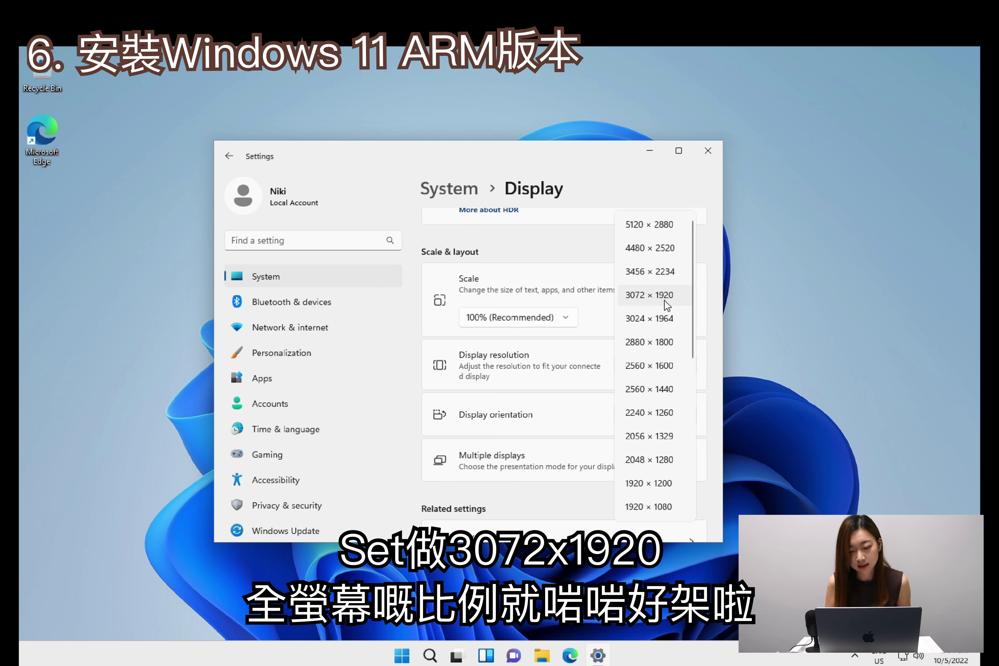
{"action": "left_click", "coordinate": [669, 300]}
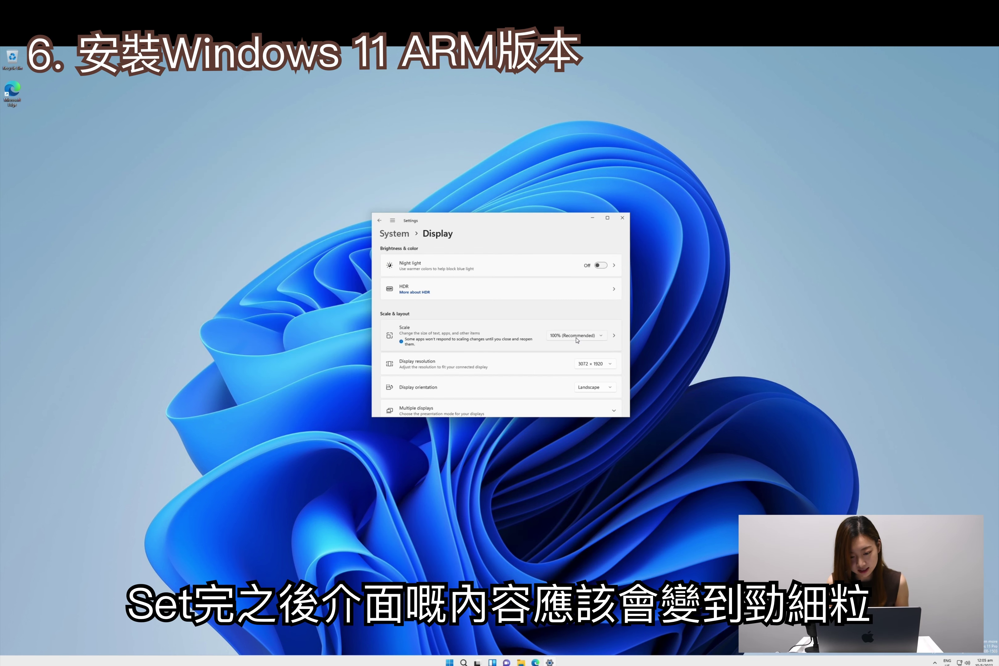
Set the display scale to 225% and move the Settings window toward the upper part of the desktop
{"action": "left_click", "coordinate": [576, 339]}
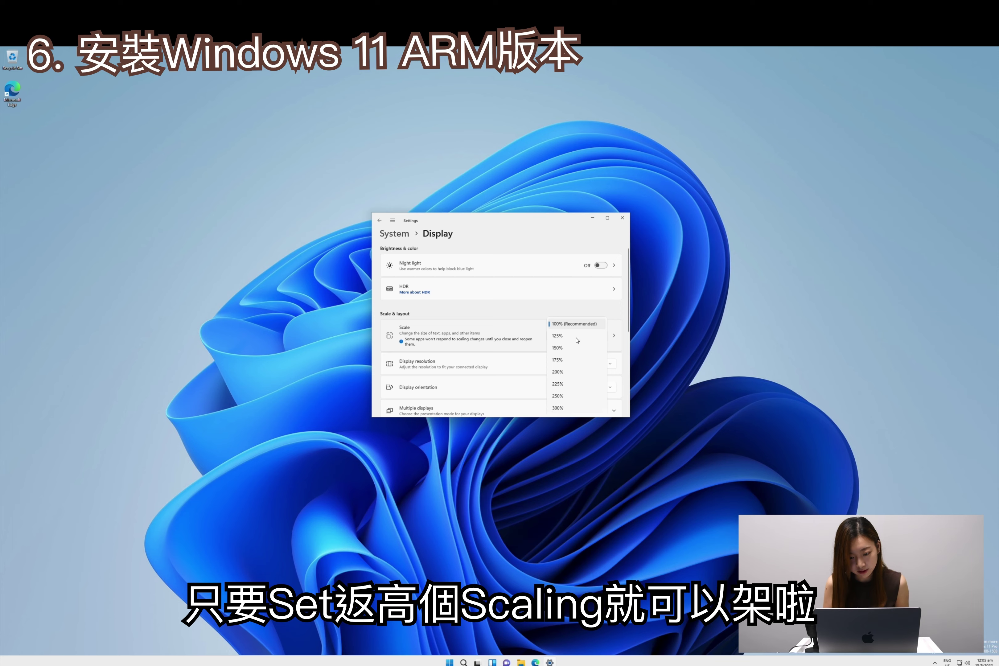
{"action": "left_click", "coordinate": [571, 386]}
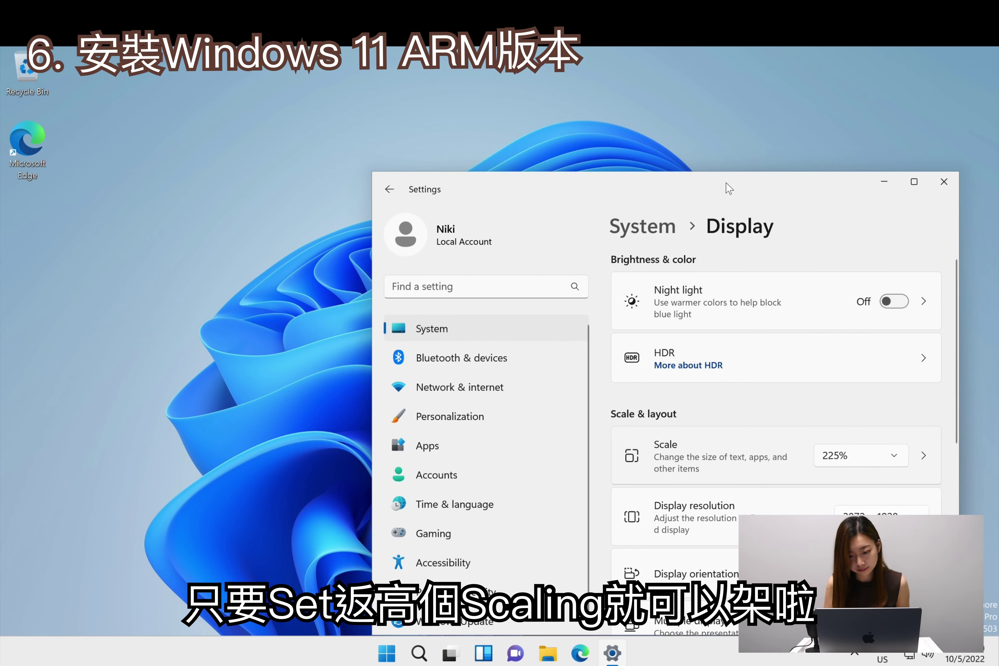
{"action": "left_click_drag", "start_coordinate": [726, 184], "coordinate": [579, 92]}
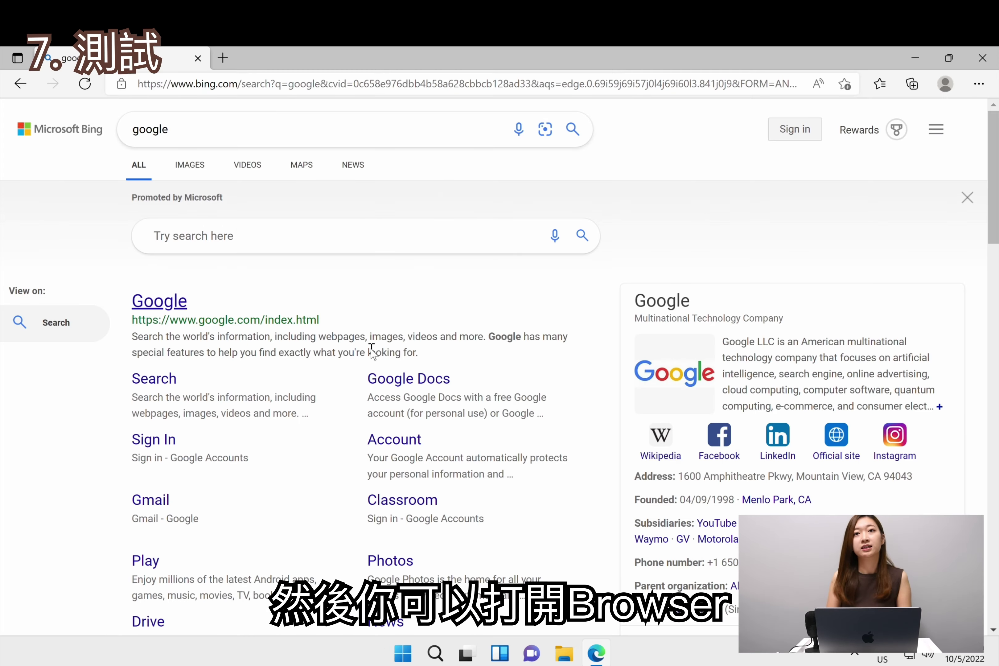